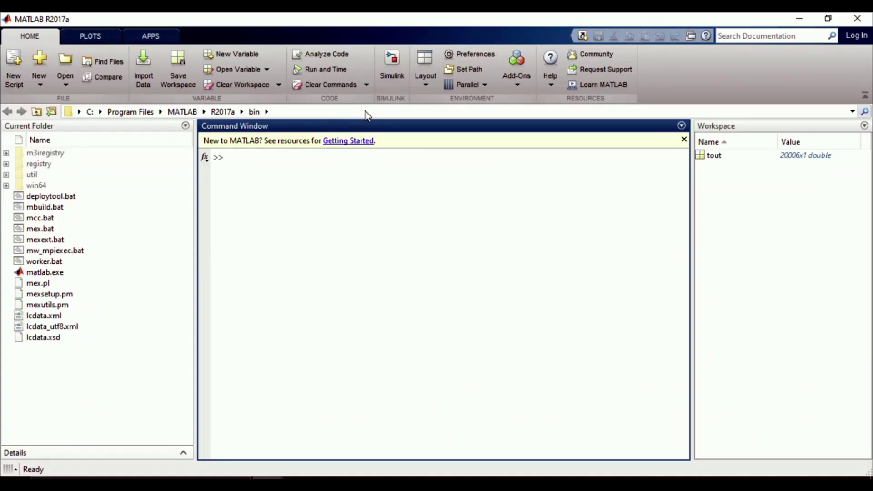
# Open the Simulink Start Page from the MATLAB Home toolbar
pyautogui.click(393, 59)
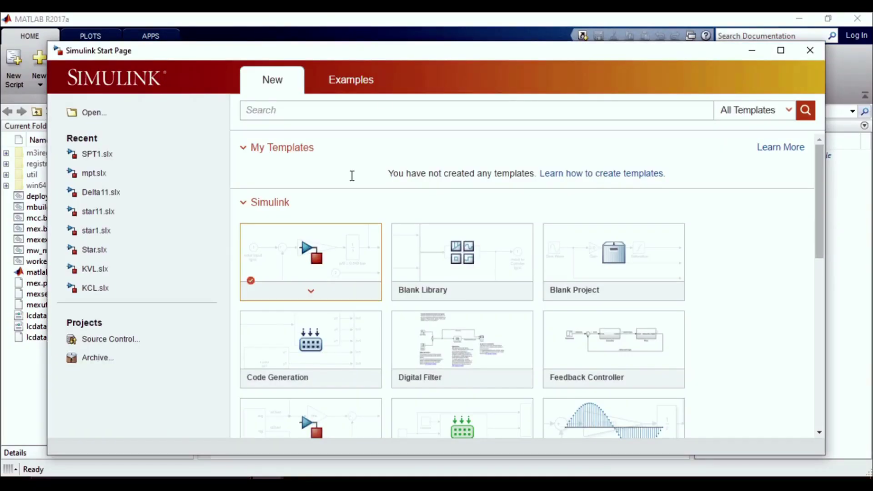
# Create a maximized blank model and pick Three-Phase Source from Simscape Power Systems Electrical Sources
pyautogui.click(337, 255)
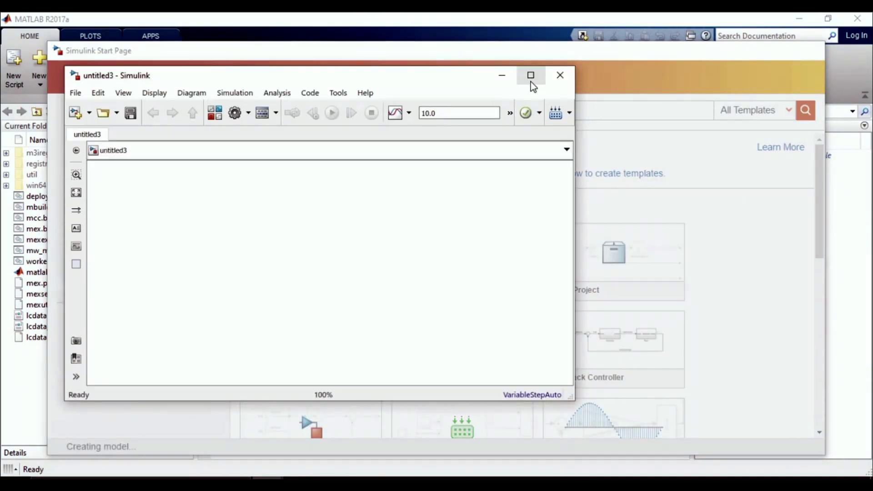
pyautogui.click(531, 76)
pyautogui.click(150, 54)
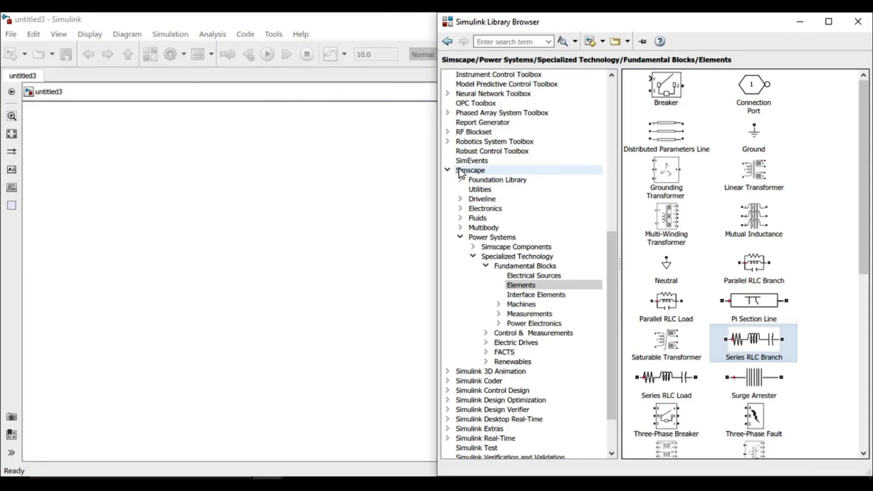
pyautogui.click(468, 171)
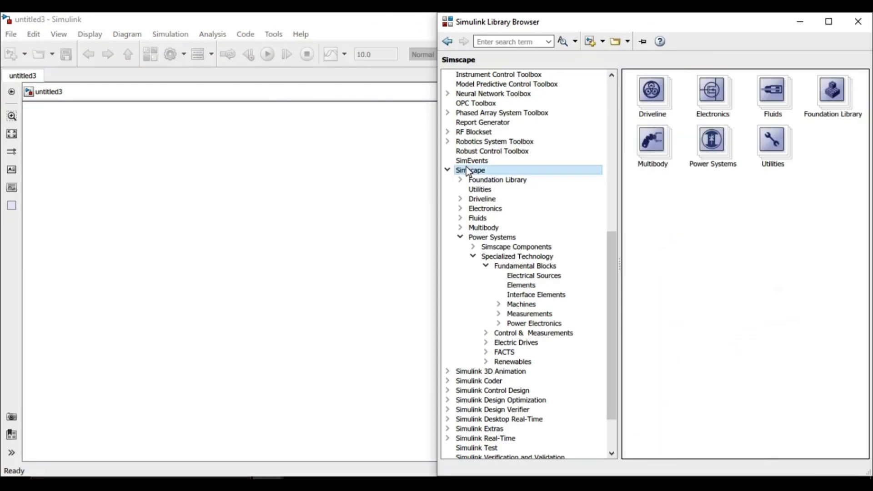
pyautogui.doubleClick(721, 157)
pyautogui.doubleClick(736, 114)
pyautogui.doubleClick(660, 154)
pyautogui.doubleClick(665, 110)
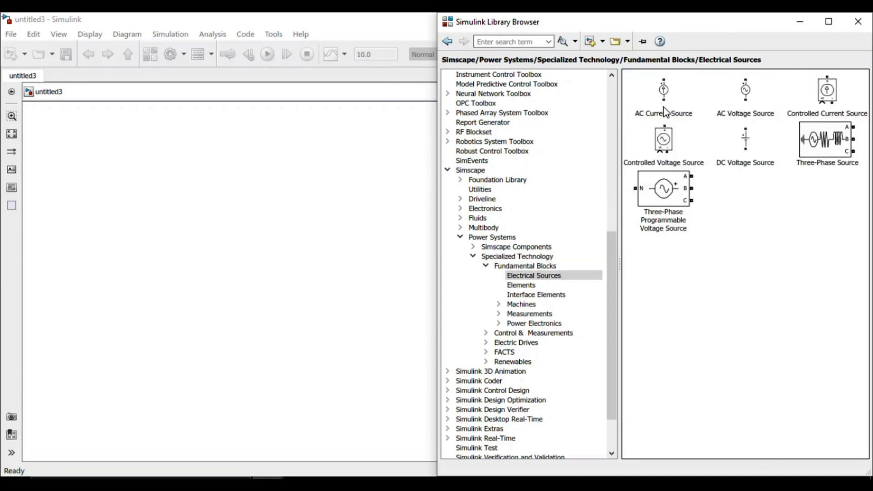
pyautogui.click(834, 142)
# Place the Three-Phase Source and set it to Yn with 440 V phase-to-phase voltage
pyautogui.moveTo(371, 293); pyautogui.dragTo(136, 285)
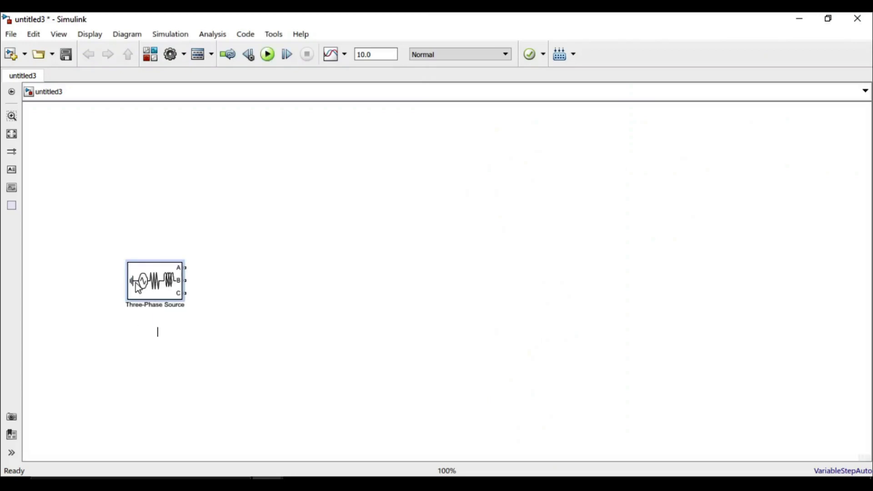
pyautogui.doubleClick(150, 286)
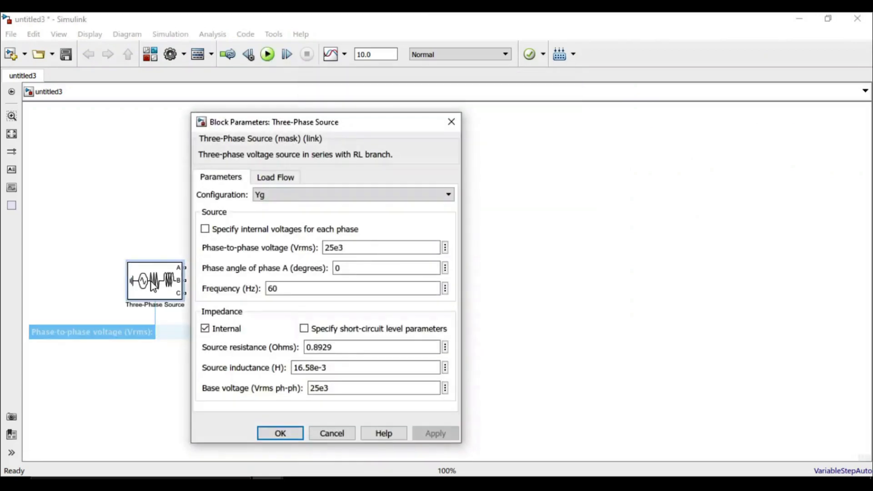
pyautogui.click(348, 195)
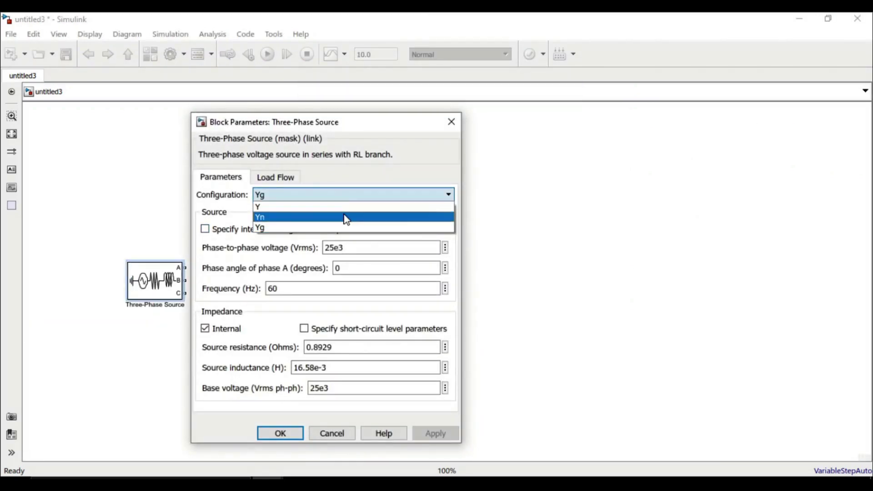
pyautogui.click(347, 218)
pyautogui.doubleClick(365, 246)
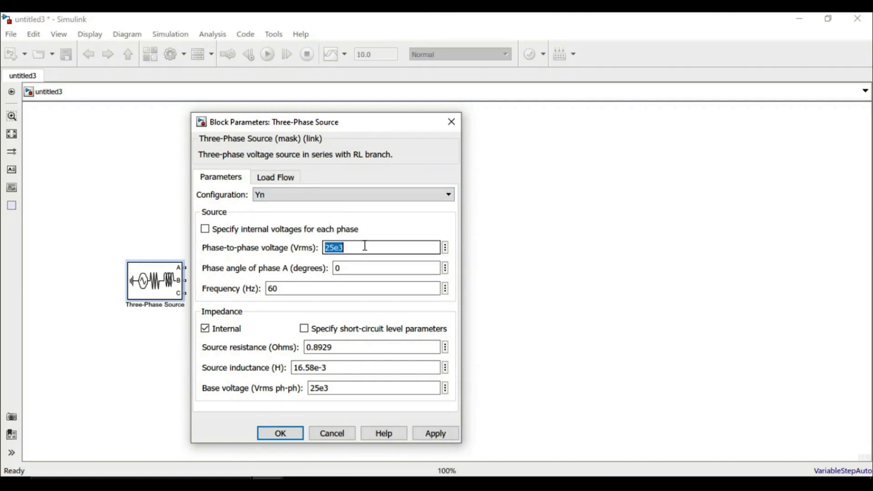
pyautogui.write('4')
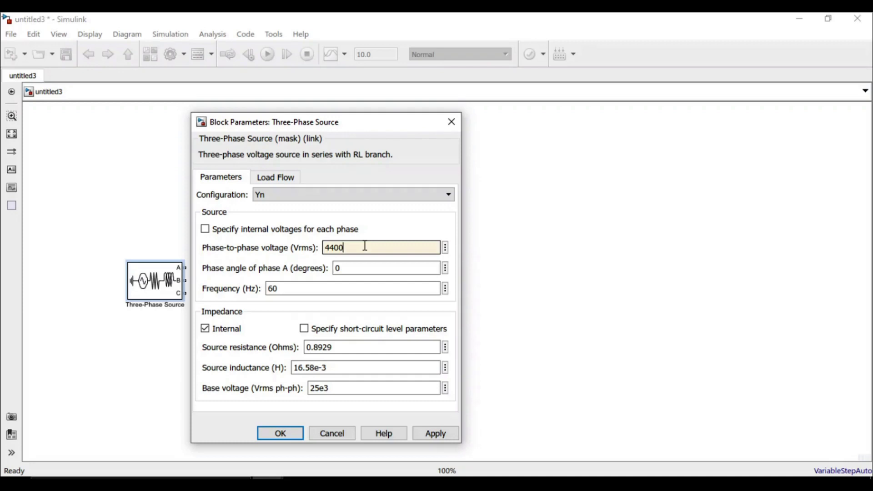
pyautogui.write('40')
pyautogui.click(435, 433)
pyautogui.click(291, 435)
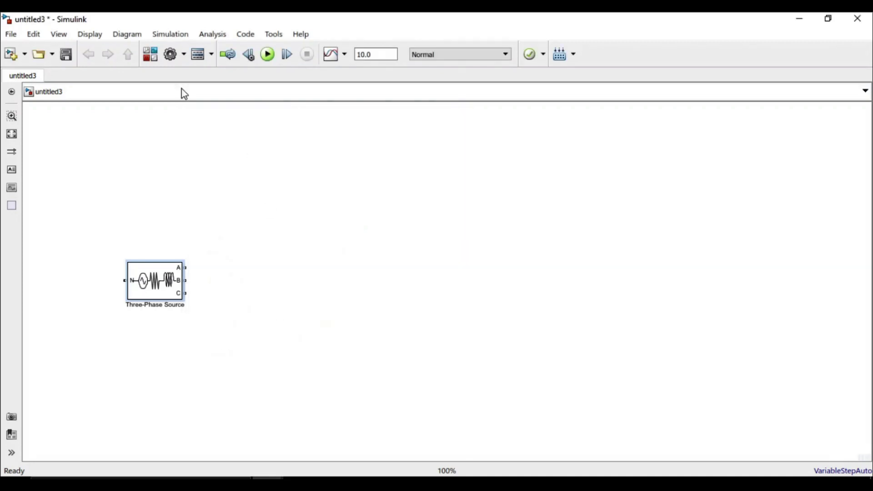
pyautogui.click(156, 61)
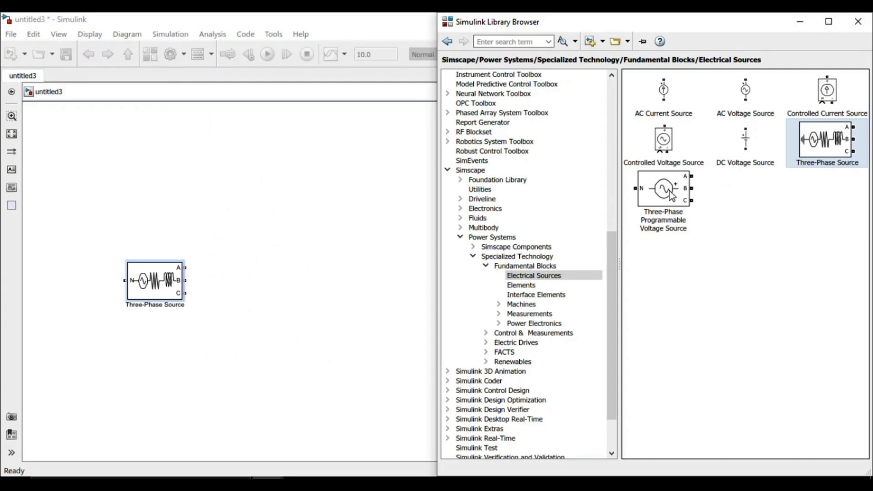
# Add a Series RLC Branch from Elements and set its branch type to RL
pyautogui.click(573, 288)
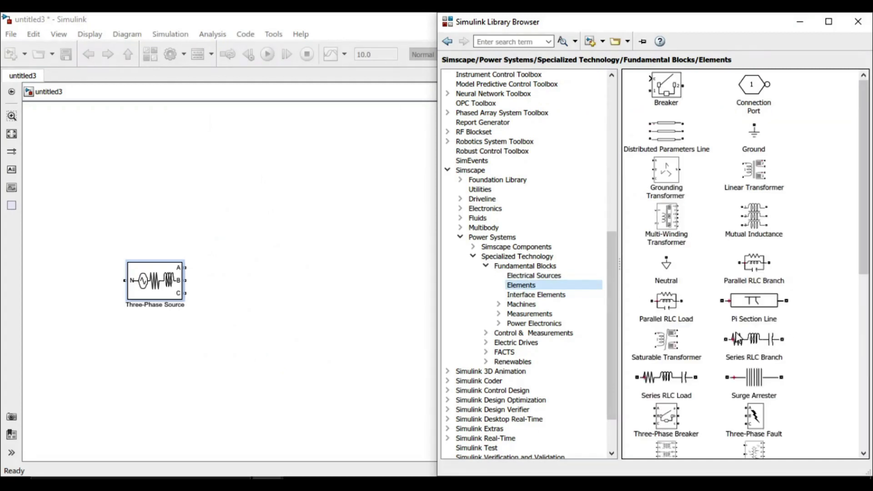
pyautogui.moveTo(756, 346); pyautogui.dragTo(320, 325)
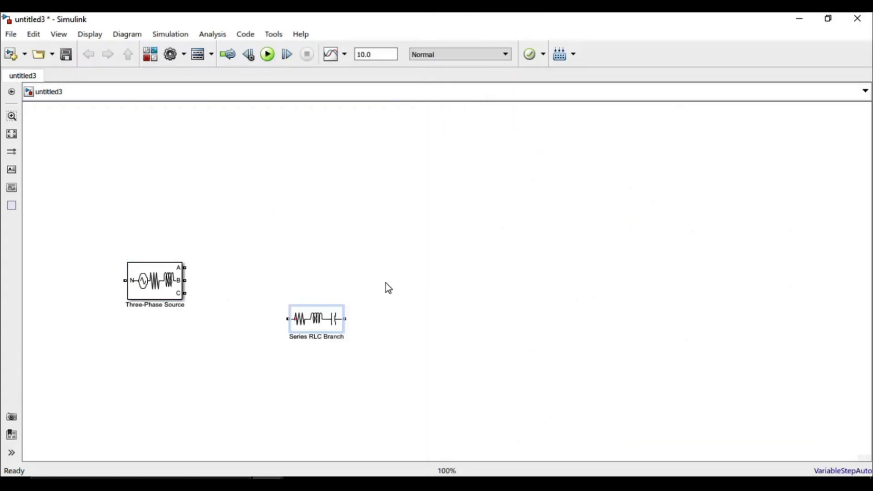
pyautogui.doubleClick(331, 326)
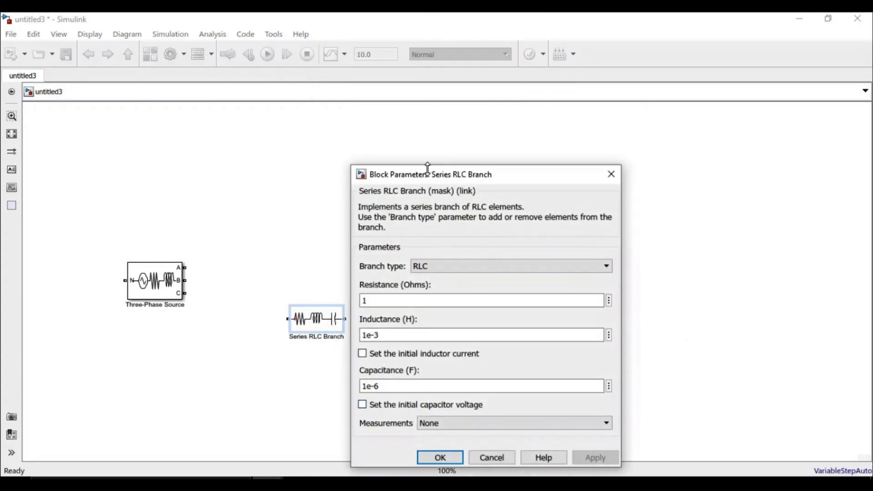
pyautogui.click(487, 271)
pyautogui.click(469, 319)
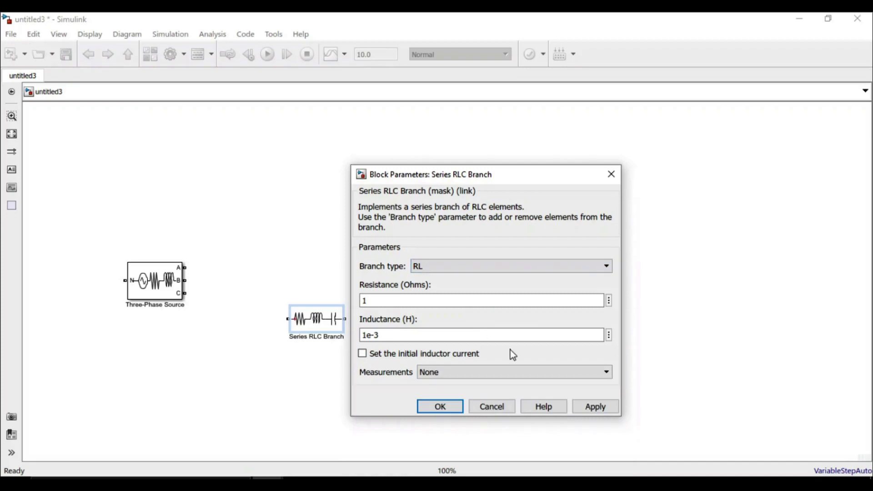
pyautogui.click(595, 407)
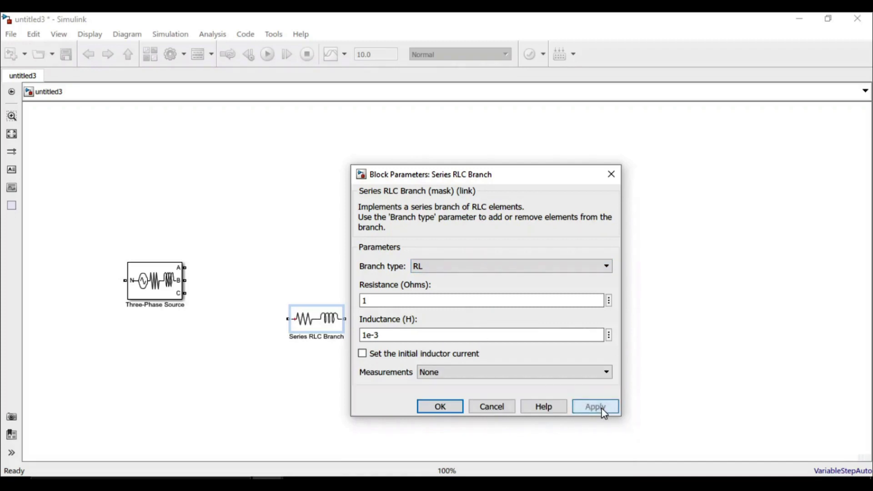
pyautogui.click(452, 410)
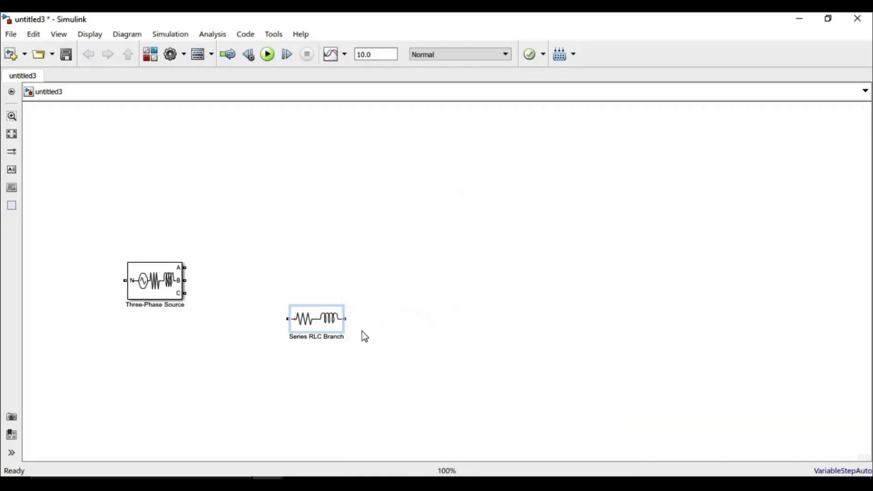
# Copy the RL branch, rotate Series RLC Branch2 clockwise, and reposition Series RLC Branch
pyautogui.moveTo(352, 322); pyautogui.dragTo(394, 238)
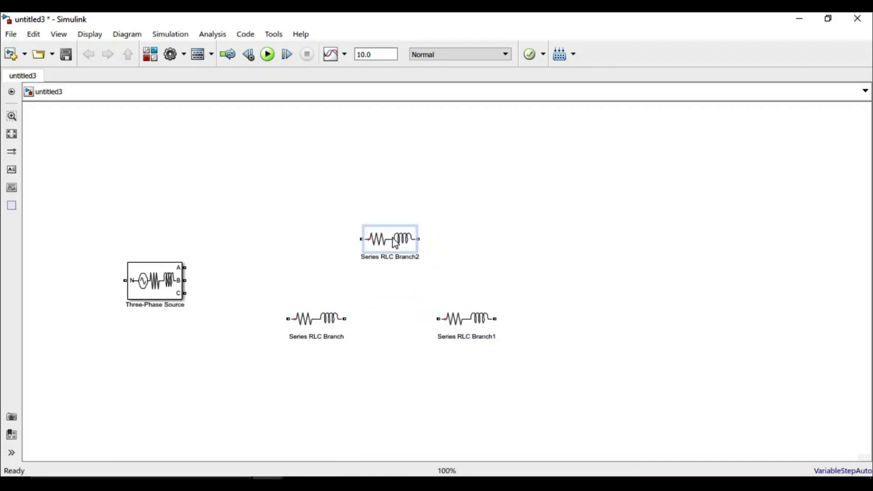
pyautogui.rightClick(395, 244)
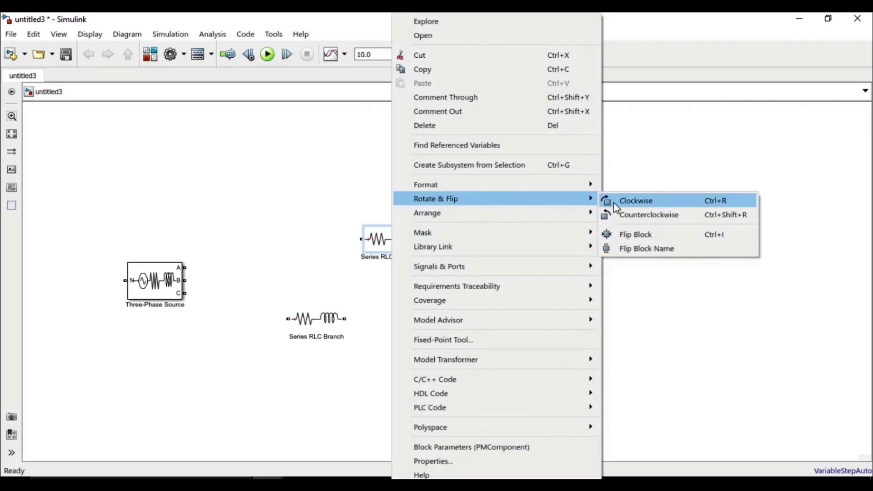
pyautogui.click(618, 207)
pyautogui.moveTo(325, 328); pyautogui.dragTo(342, 353)
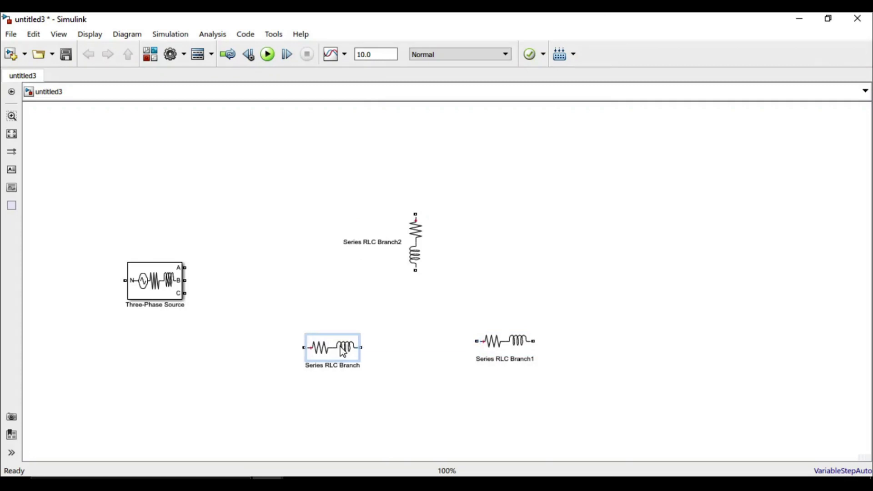
# Wire the source phases to the RL branches and join Series RLC Branch to Branch1
pyautogui.moveTo(185, 268)
pyautogui.mouseDown()
pyautogui.moveTo(343, 207)
pyautogui.moveTo(416, 212)
pyautogui.moveTo(304, 348)
pyautogui.moveTo(536, 313)
pyautogui.moveTo(535, 302)
pyautogui.mouseUp()
pyautogui.scroll(-2, 304, 348)
pyautogui.moveTo(360, 310); pyautogui.dragTo(476, 304)
pyautogui.moveTo(415, 232); pyautogui.dragTo(416, 310)
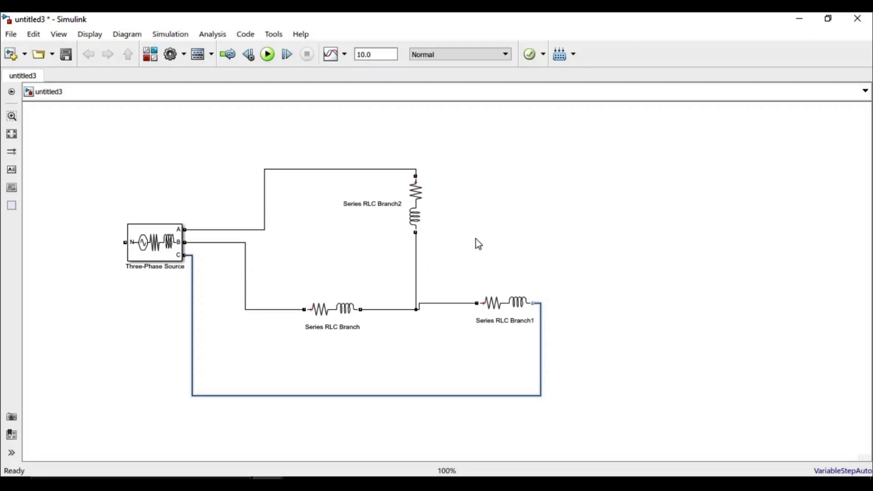
# Lower Series RLC Branch2 toward the star point and raise its feeding wire
pyautogui.moveTo(422, 211); pyautogui.dragTo(422, 250)
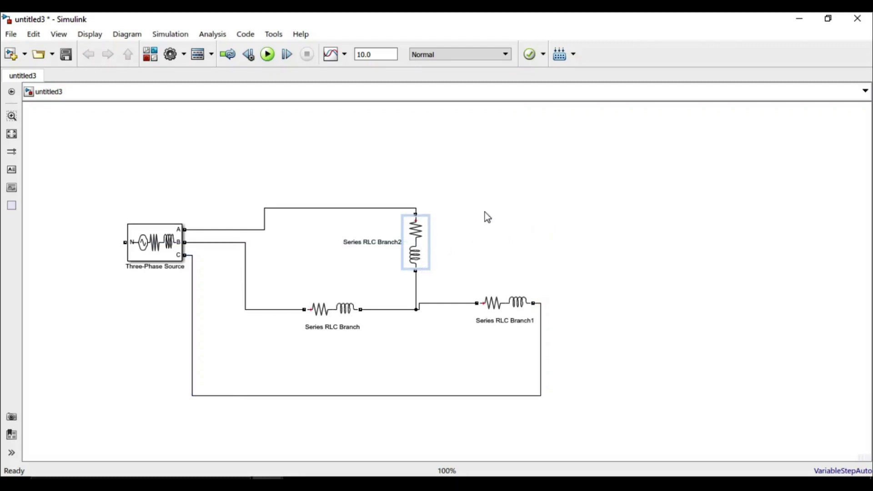
pyautogui.moveTo(390, 209); pyautogui.dragTo(392, 191)
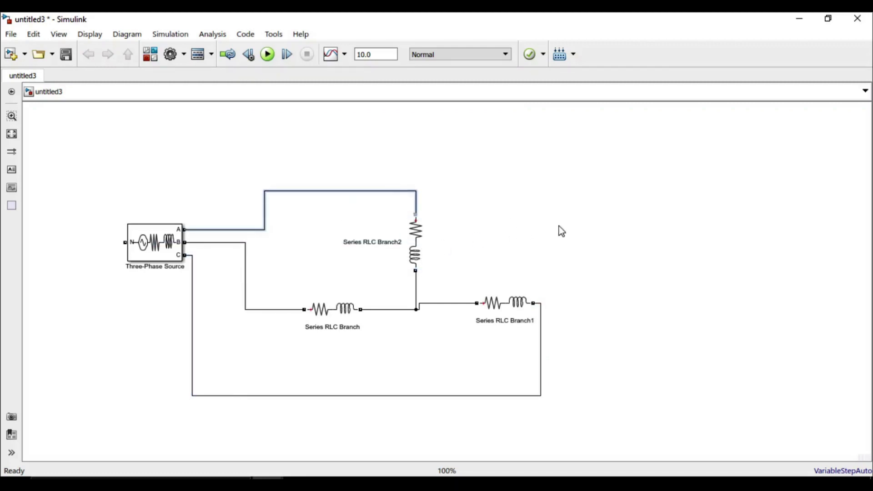
pyautogui.doubleClick(561, 225)
# Insert a Voltage Measurement block and wire its + and - across Series RLC Branch2
pyautogui.write('vol')
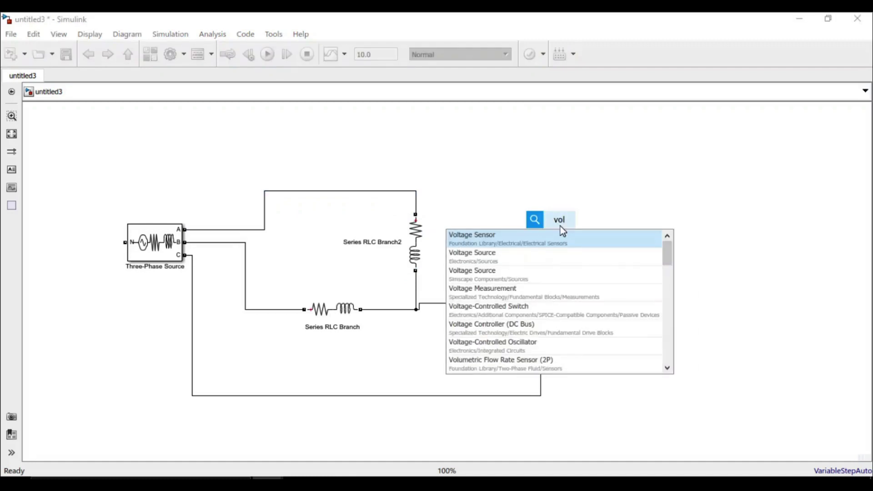
pyautogui.write('t')
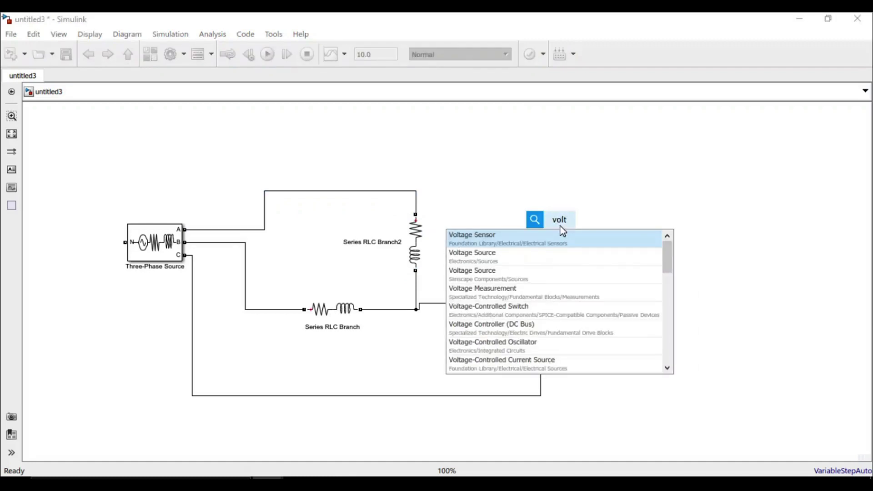
pyautogui.click(531, 295)
pyautogui.moveTo(563, 232); pyautogui.dragTo(420, 203)
pyautogui.moveTo(512, 246); pyautogui.dragTo(417, 283)
pyautogui.click(529, 246)
# Add a copy, Voltage Measurement1, wired between the phase lines
pyautogui.moveTo(526, 246); pyautogui.dragTo(274, 191)
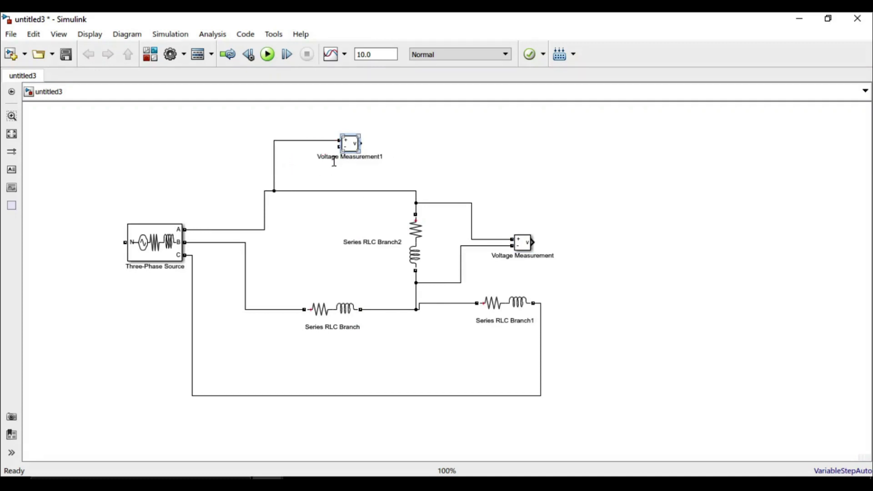
pyautogui.moveTo(340, 147); pyautogui.dragTo(285, 310)
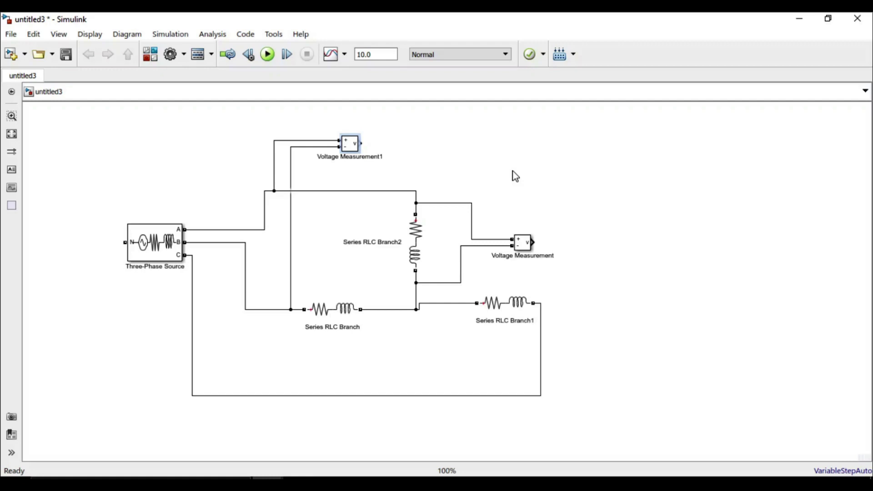
pyautogui.click(522, 244)
pyautogui.click(353, 143)
# Insert a Constant block with value 1.732 and nudge it beside the Voltage Measurement
pyautogui.doubleClick(515, 202)
pyautogui.write('consta')
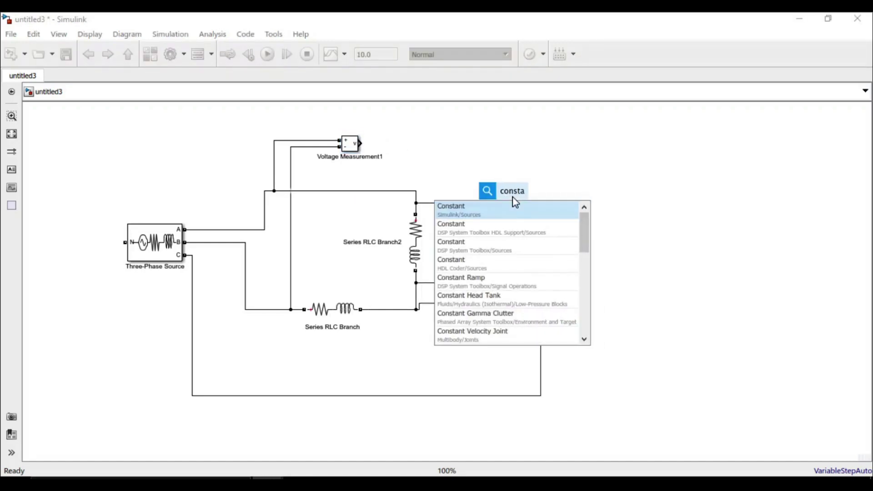
pyautogui.click(488, 233)
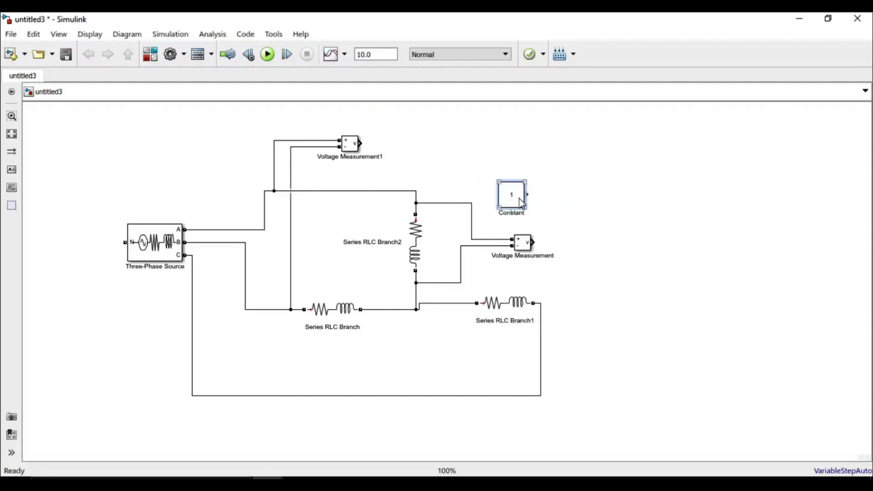
pyautogui.doubleClick(518, 198)
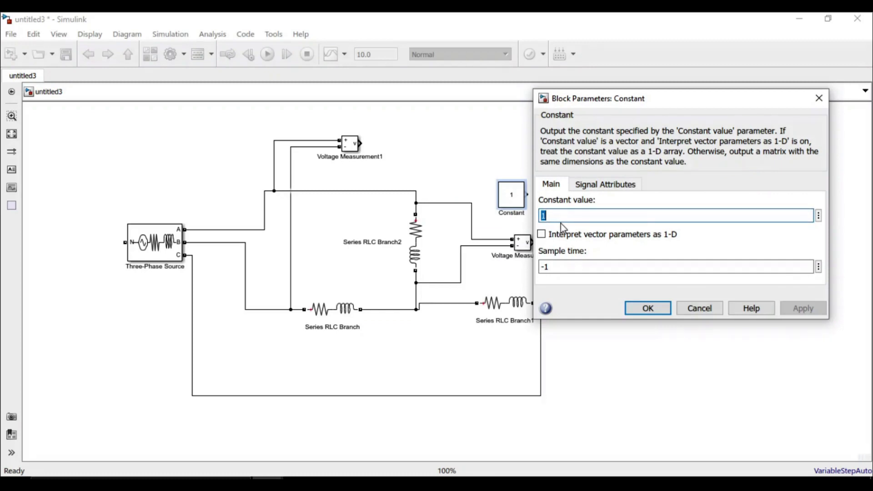
pyautogui.write('.732')
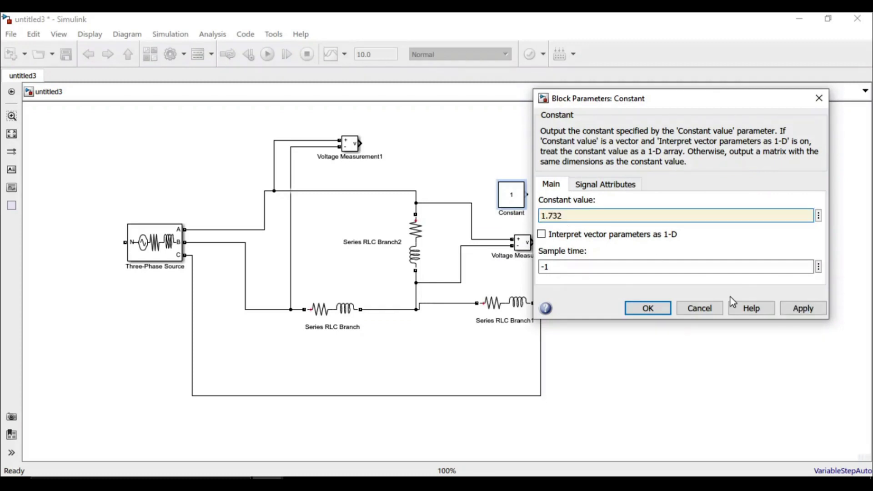
pyautogui.click(797, 313)
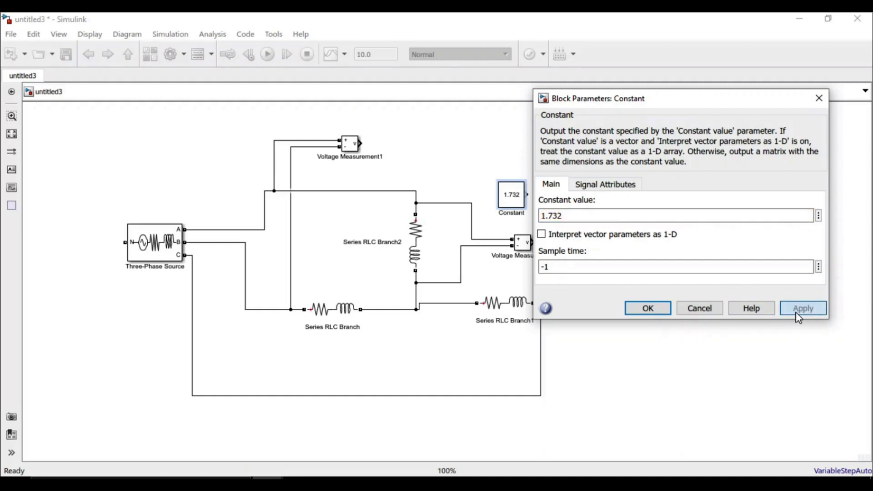
pyautogui.click(661, 308)
pyautogui.moveTo(522, 199); pyautogui.dragTo(530, 199)
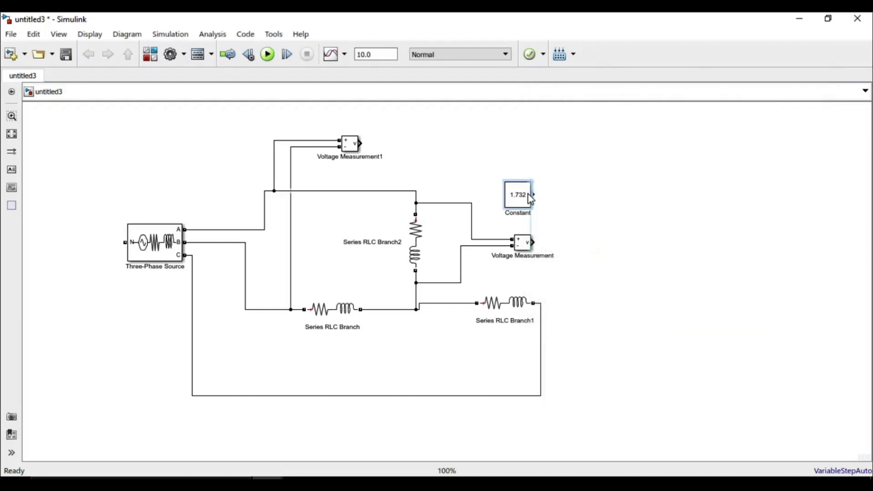
pyautogui.click(621, 226)
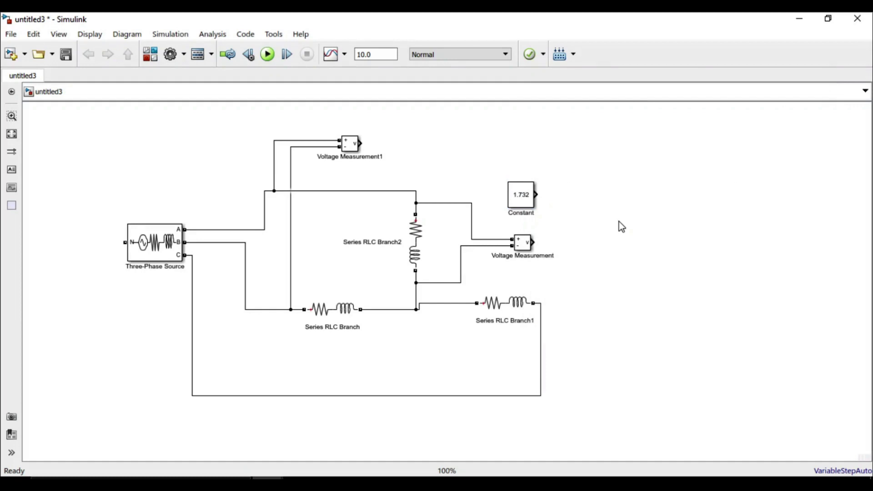
# Insert a Product block fed by the 1.732 Constant and the Voltage Measurement output
pyautogui.doubleClick(622, 226)
pyautogui.write('prod')
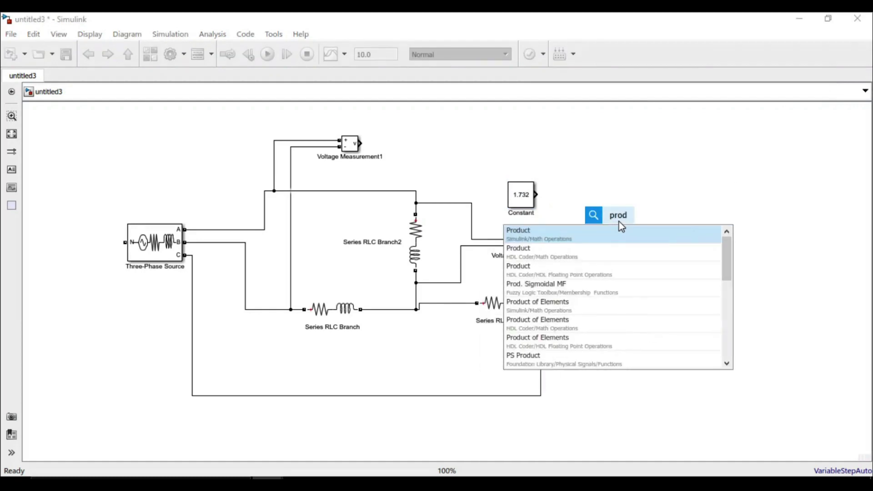
pyautogui.click(596, 238)
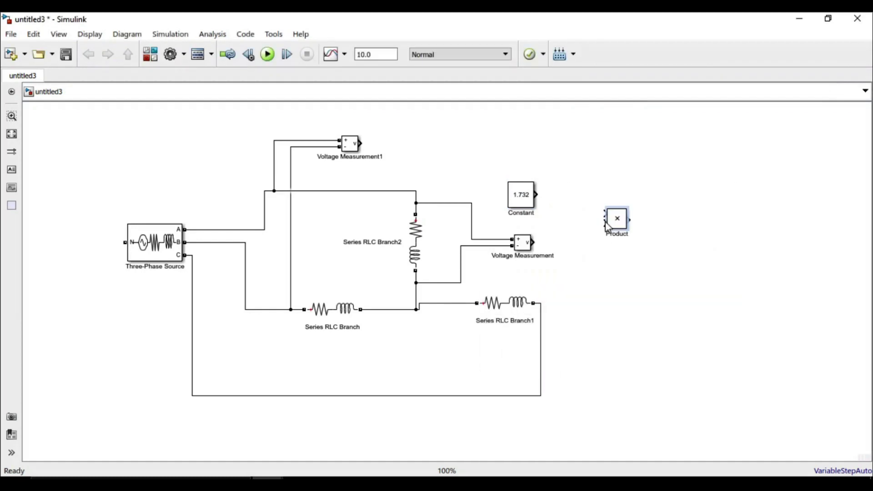
pyautogui.moveTo(607, 215); pyautogui.dragTo(538, 195)
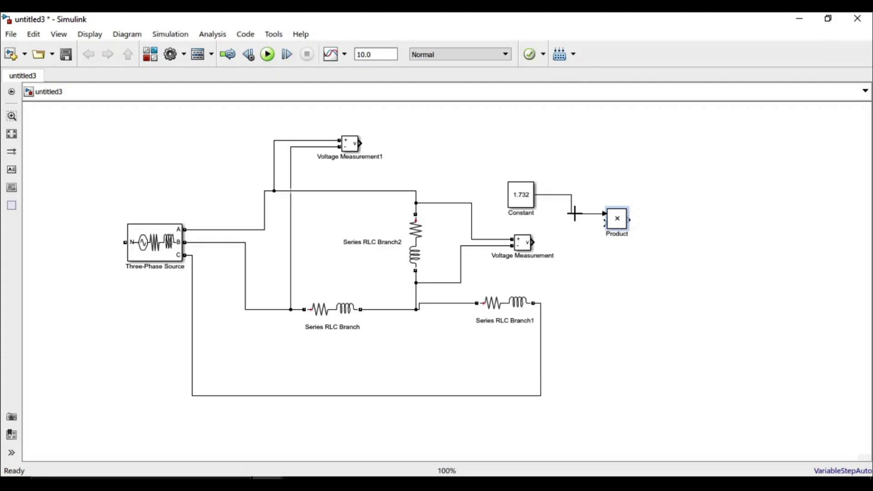
pyautogui.moveTo(605, 224); pyautogui.dragTo(534, 243)
pyautogui.click(468, 139)
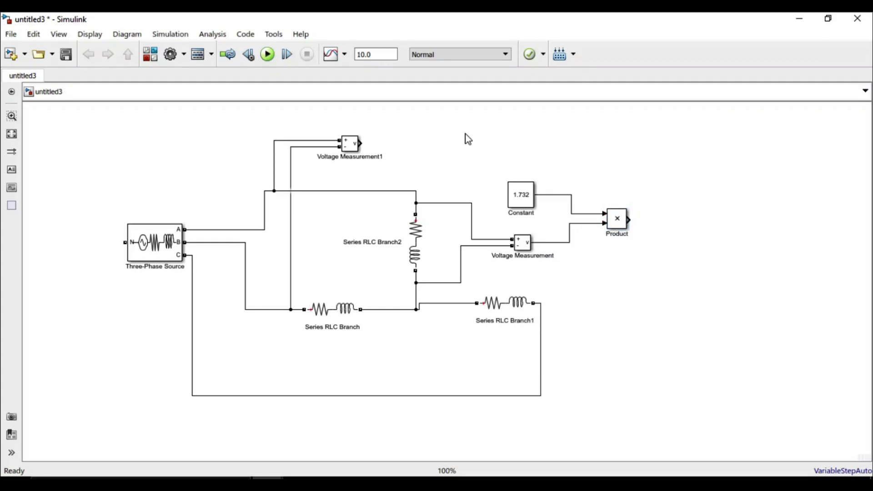
# Add a Display on Voltage Measurement1's output and a copy, Display1, on the Product output
pyautogui.doubleClick(469, 140)
pyautogui.write('disp')
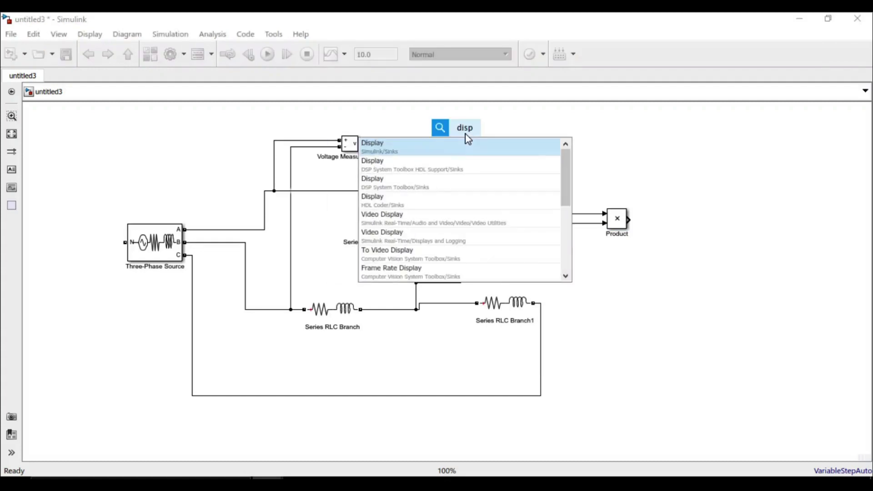
pyautogui.click(428, 152)
pyautogui.moveTo(462, 140); pyautogui.dragTo(494, 150)
pyautogui.moveTo(360, 144); pyautogui.dragTo(460, 146)
pyautogui.moveTo(513, 147); pyautogui.dragTo(730, 227)
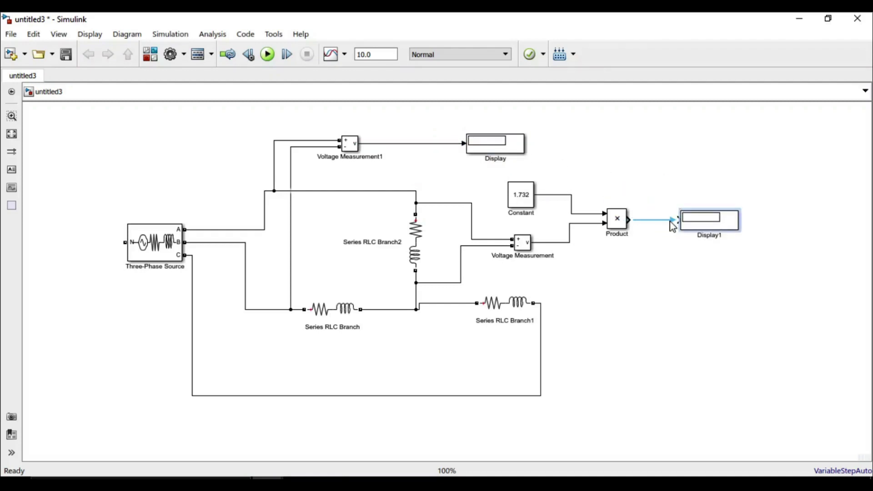
# Splice an RMS block between Voltage Measurement1 and Display, and connect a copy, RMS1, to Voltage Measurement's output
pyautogui.doubleClick(404, 161)
pyautogui.write('rms')
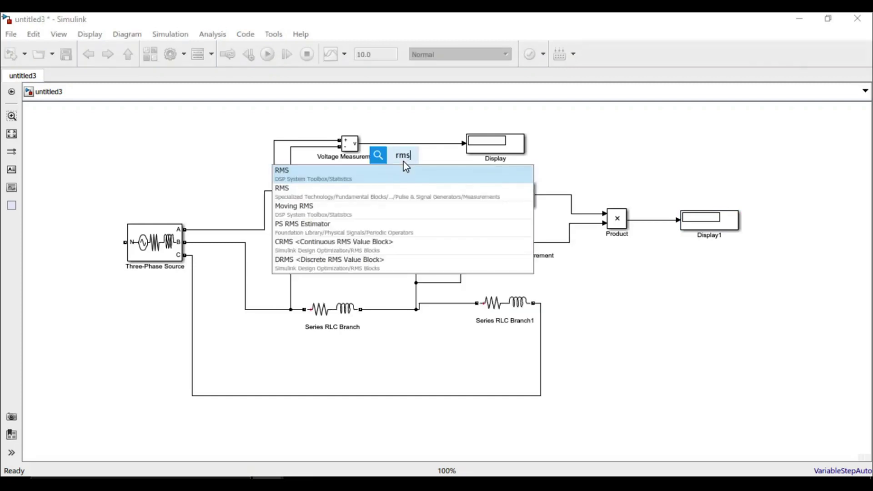
pyautogui.click(378, 193)
pyautogui.moveTo(403, 174); pyautogui.dragTo(562, 255)
pyautogui.click(581, 275)
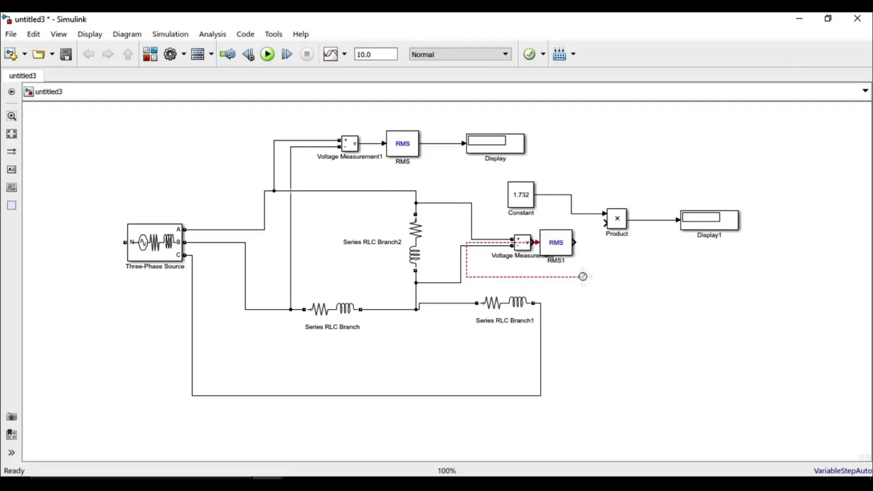
pyautogui.moveTo(558, 254); pyautogui.dragTo(606, 223)
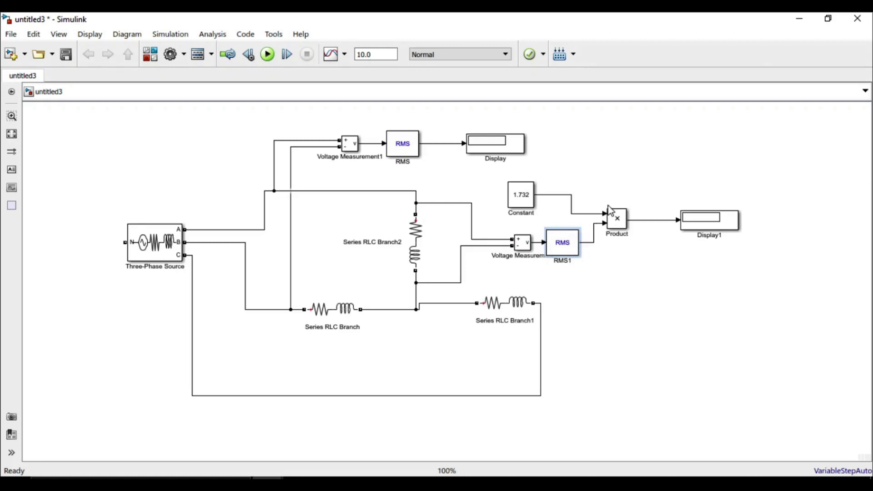
# Add a powergui block to the model
pyautogui.doubleClick(751, 129)
pyautogui.write('power')
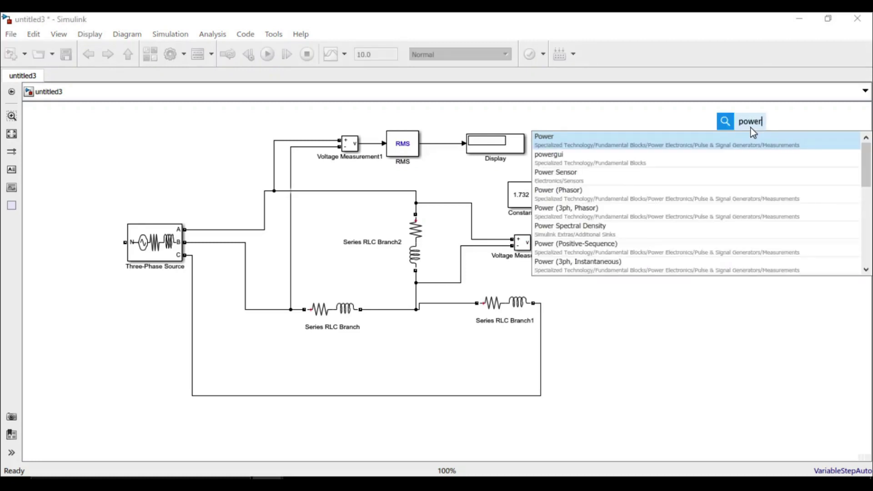
pyautogui.click(691, 165)
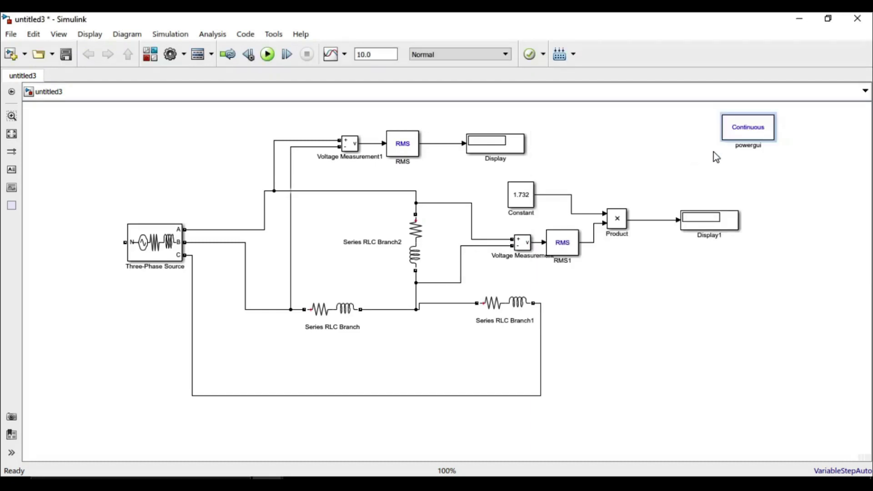
# Set the simulation stop time to 2 and run the simulation
pyautogui.click(375, 55)
pyautogui.write('2')
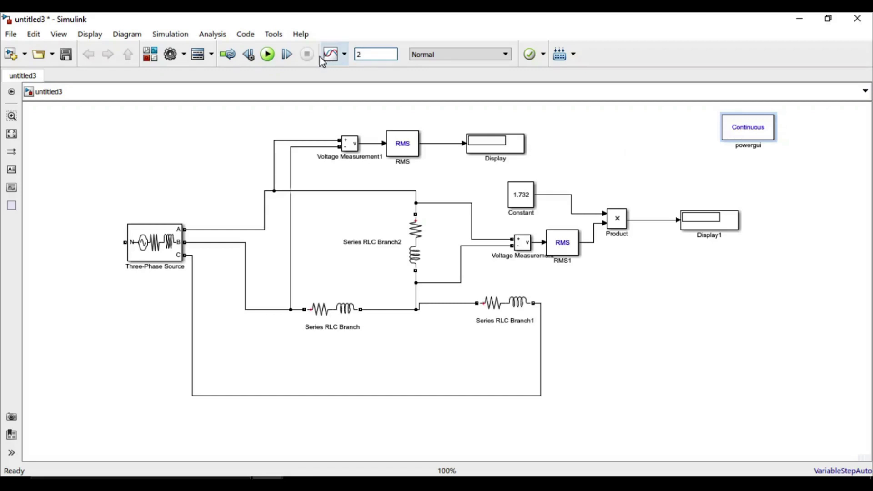
pyautogui.click(269, 54)
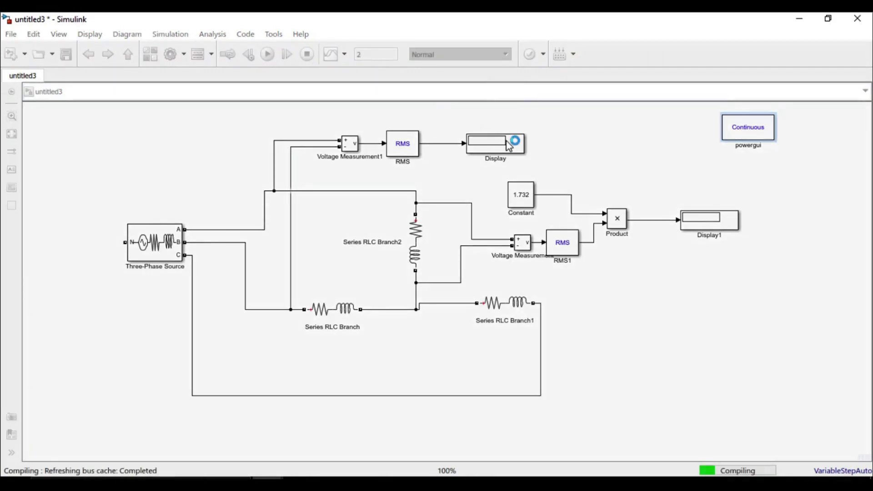